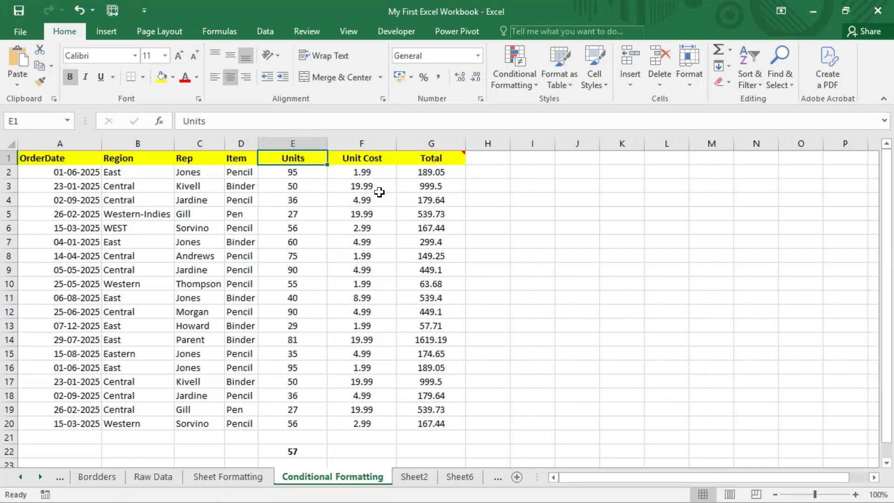
Step: Save the workbook holding the sales table on the Conditional Formatting sheet
{"action": "left_click", "coordinate": [24, 11]}
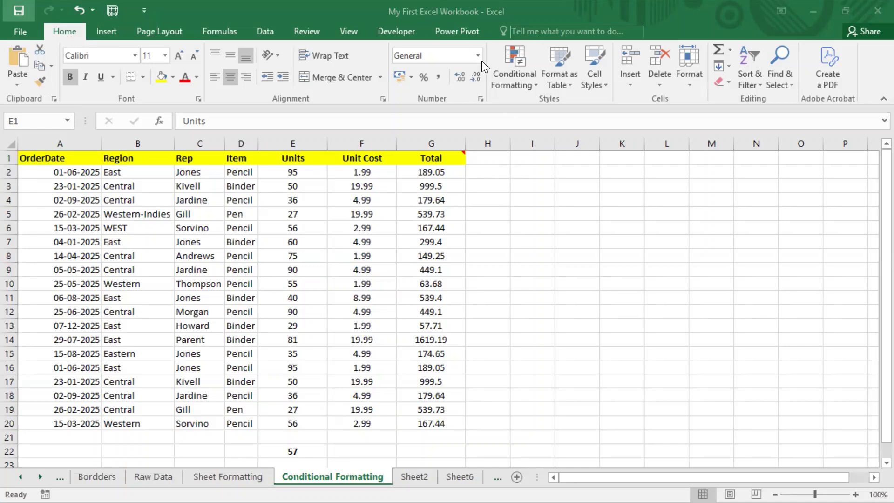
{"action": "left_click", "coordinate": [526, 90]}
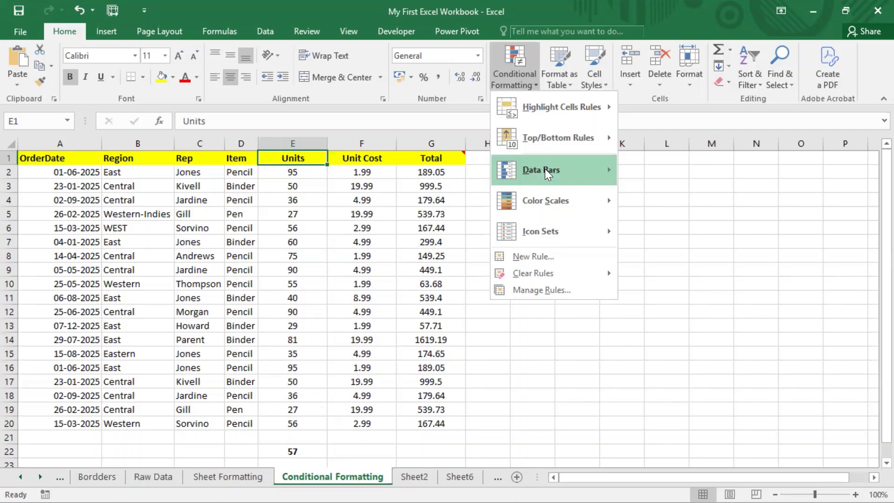
{"action": "mouse_move", "coordinate": [545, 170]}
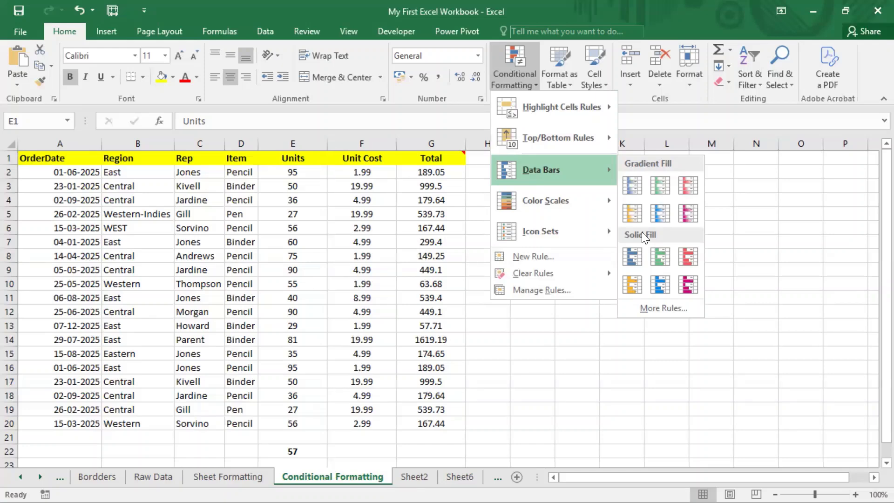
{"action": "left_click", "coordinate": [446, 1]}
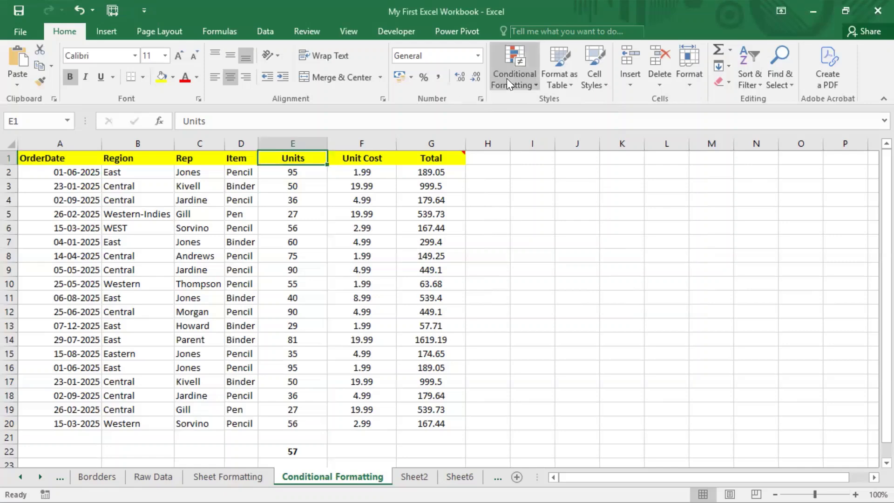
Step: Apply Blue gradient-fill data bars to the Units values in E2:E20
{"action": "left_click_drag", "start_coordinate": [284, 242], "coordinate": [291, 228]}
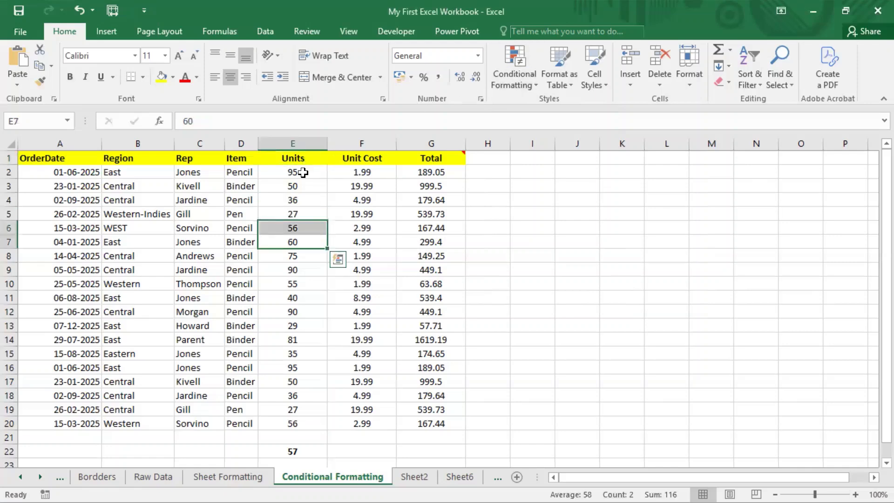
{"action": "left_click_drag", "start_coordinate": [305, 174], "coordinate": [313, 411]}
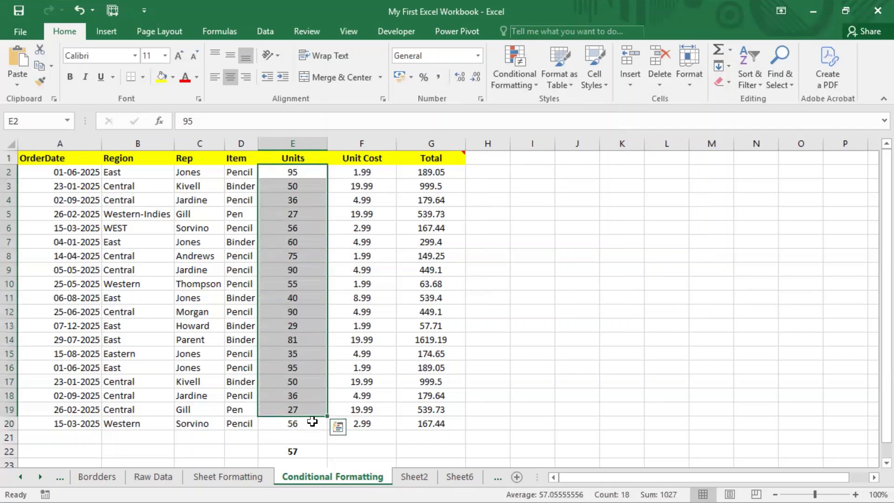
{"action": "left_click", "coordinate": [312, 422], "text": "shift"}
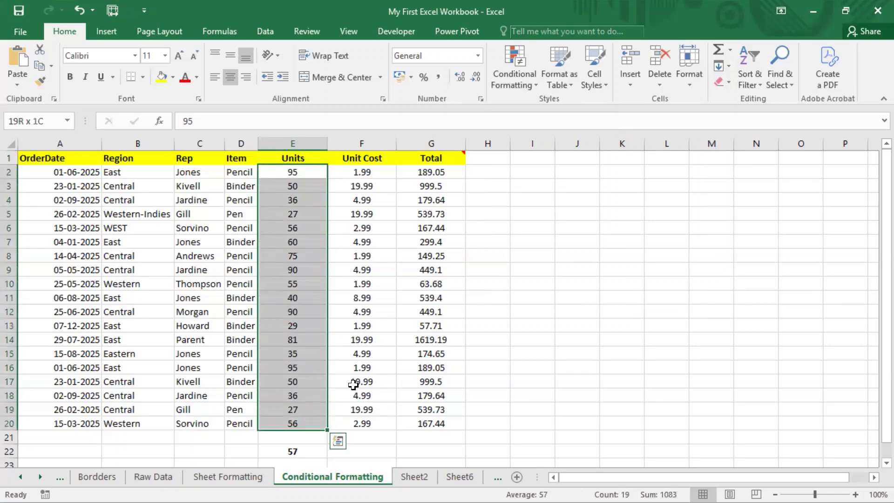
{"action": "left_click", "coordinate": [521, 78]}
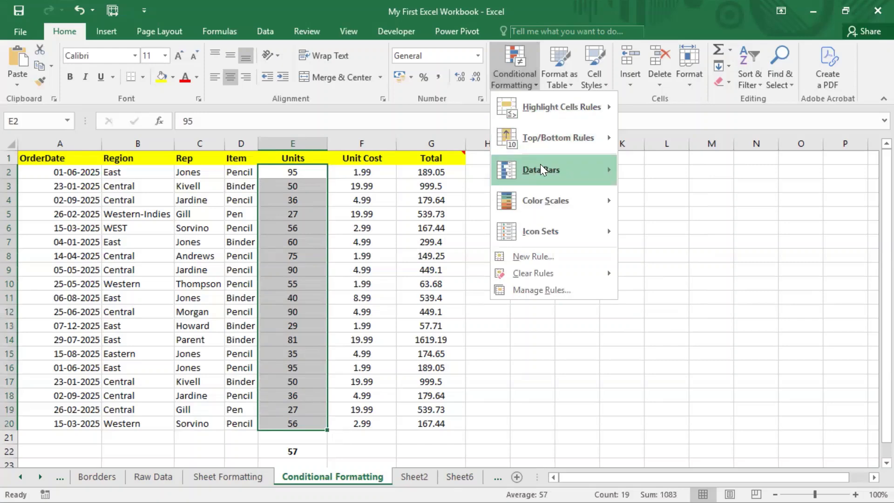
{"action": "mouse_move", "coordinate": [600, 170]}
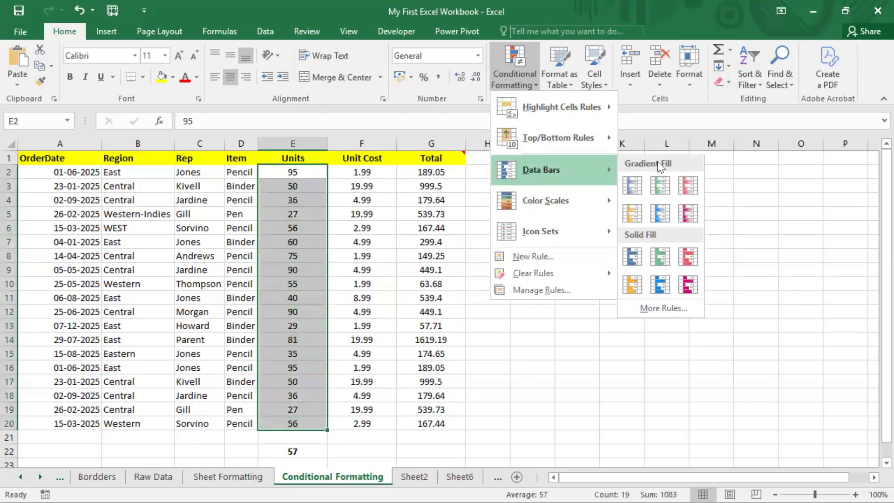
{"action": "left_click", "coordinate": [638, 190]}
{"action": "left_click", "coordinate": [337, 211]}
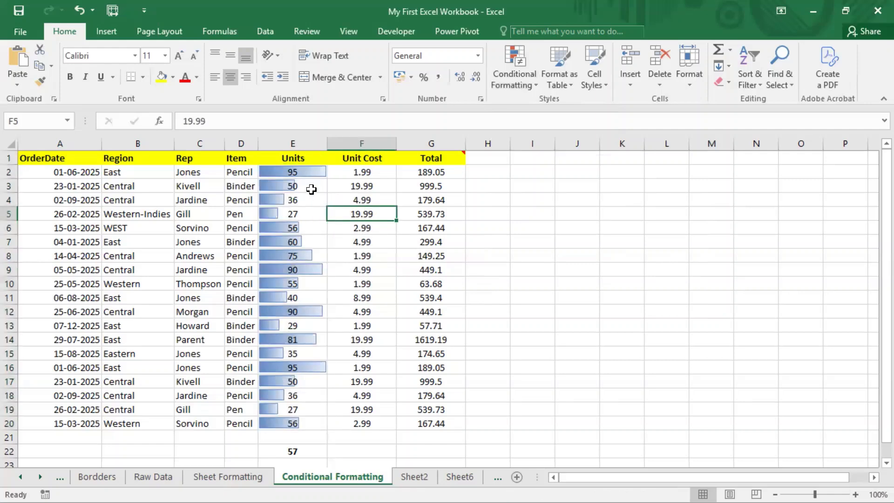
{"action": "left_click", "coordinate": [446, 1]}
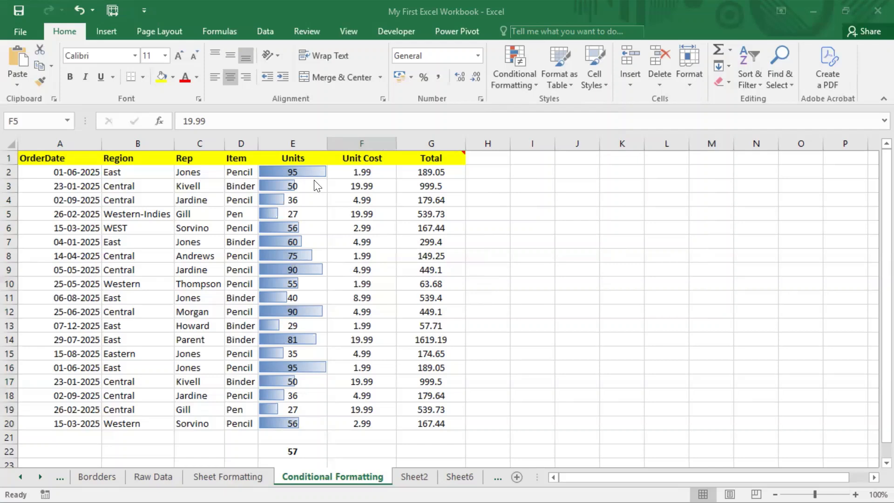
{"action": "left_click", "coordinate": [245, 172]}
{"action": "left_click", "coordinate": [245, 172]}
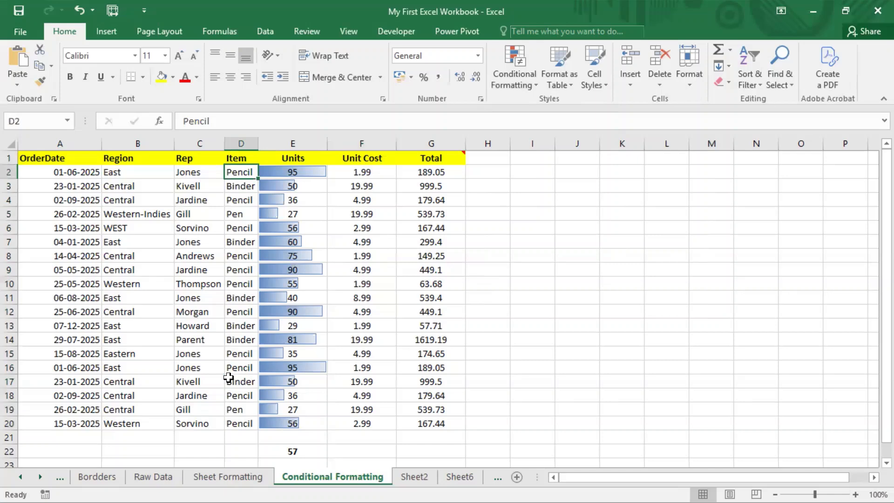
{"action": "left_click", "coordinate": [250, 366]}
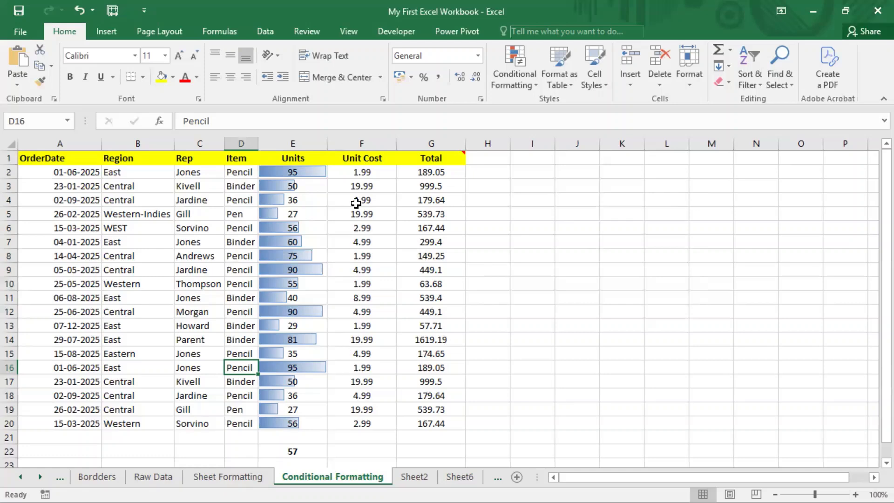
{"action": "left_click", "coordinate": [446, 2]}
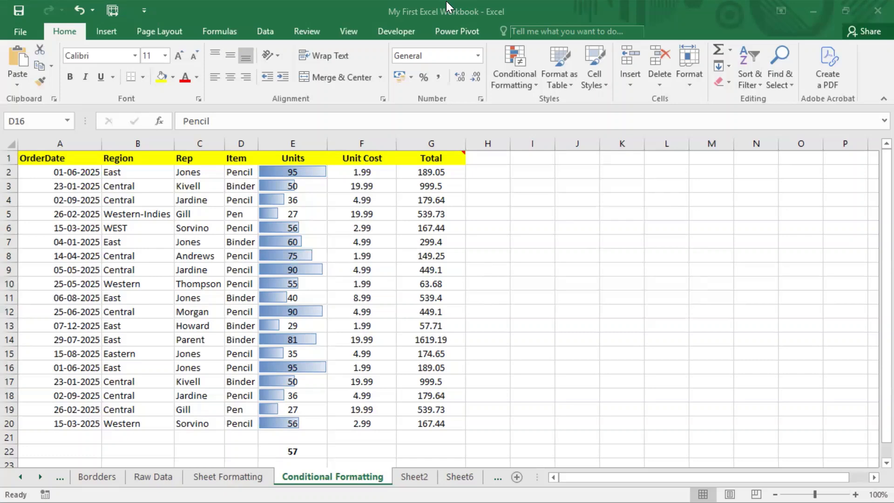
Step: Apply Green solid-fill data bars to the Total values in G2:G20
{"action": "left_click", "coordinate": [422, 182]}
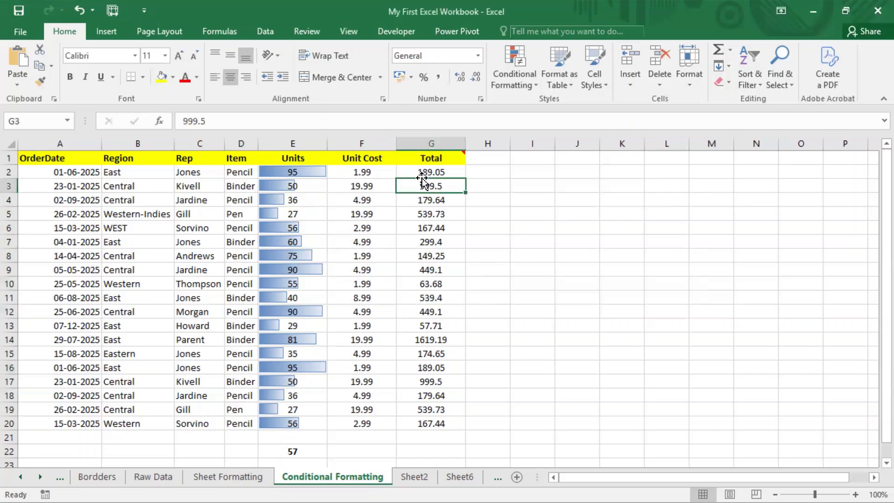
{"action": "left_click_drag", "start_coordinate": [433, 172], "coordinate": [432, 422]}
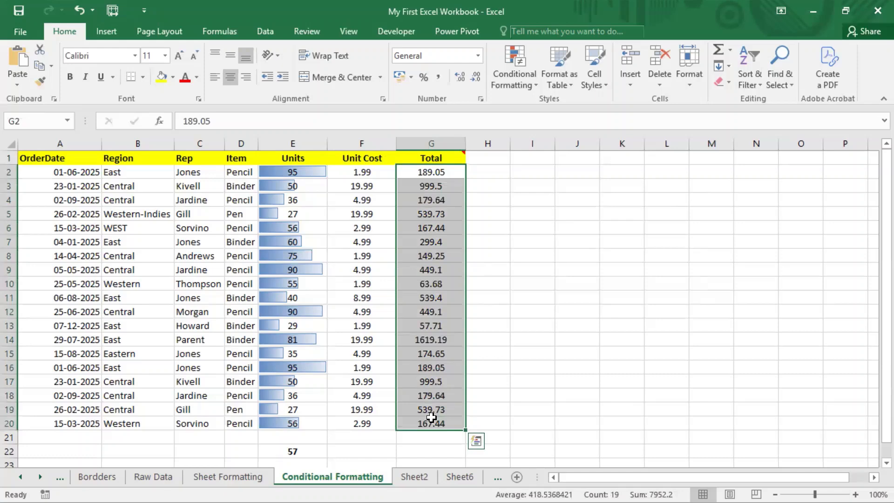
{"action": "left_click", "coordinate": [538, 80]}
{"action": "mouse_move", "coordinate": [561, 108]}
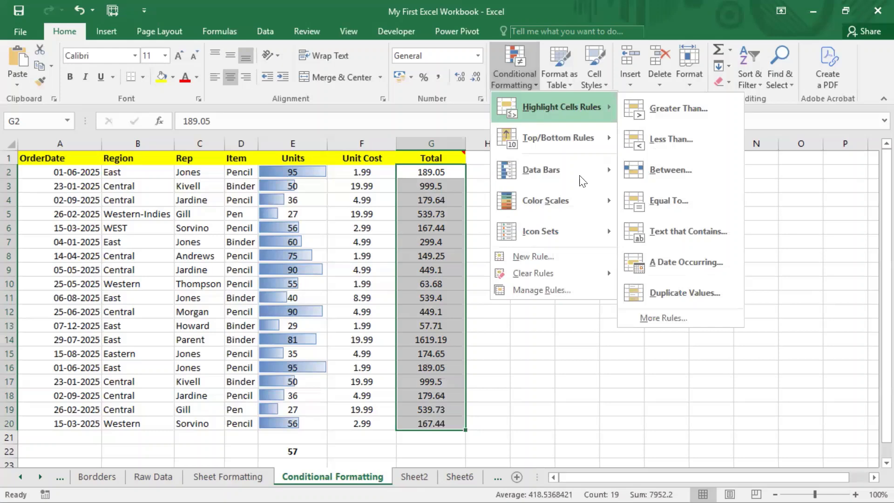
{"action": "mouse_move", "coordinate": [582, 179]}
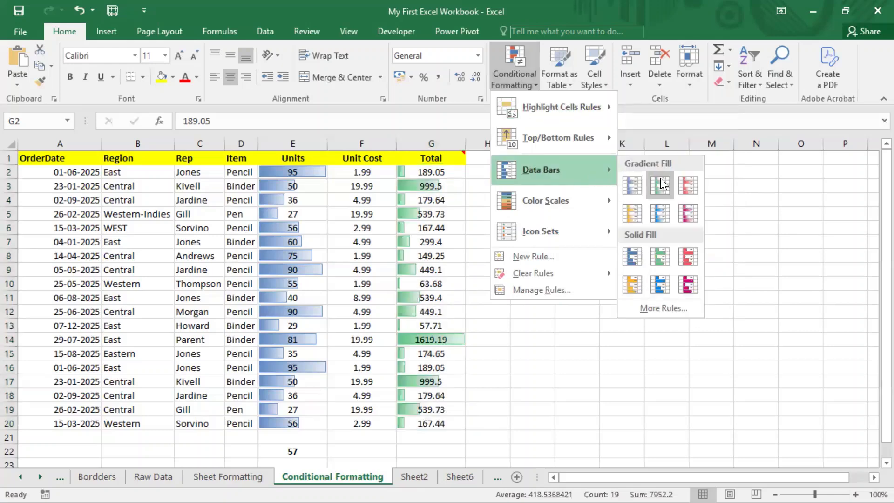
{"action": "left_click", "coordinate": [662, 258]}
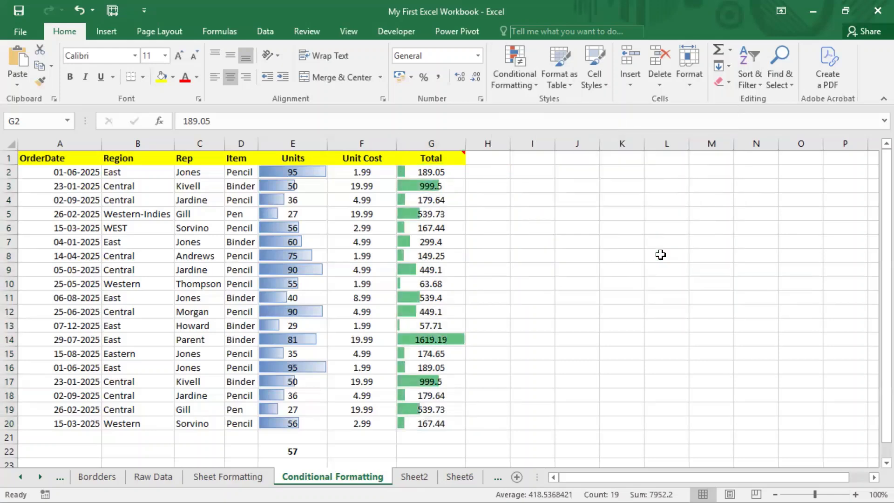
{"action": "left_click", "coordinate": [447, 450]}
{"action": "left_click", "coordinate": [503, 379]}
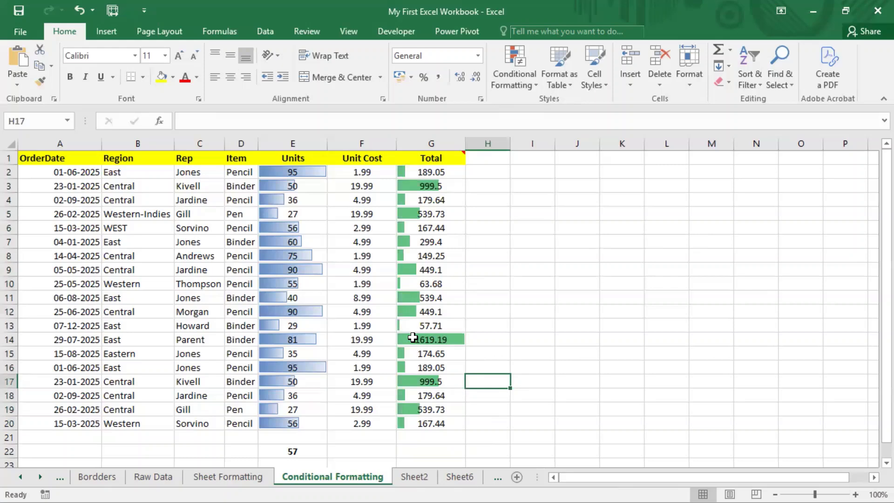
{"action": "left_click", "coordinate": [411, 338]}
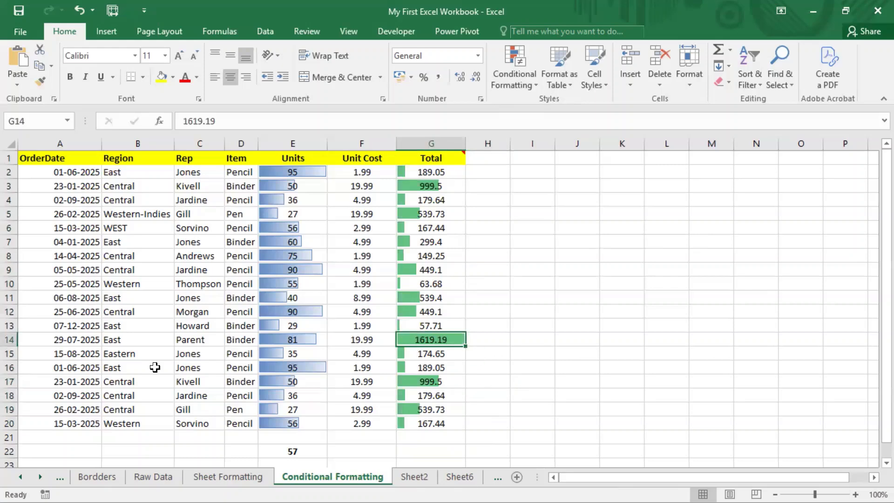
{"action": "left_click", "coordinate": [206, 339]}
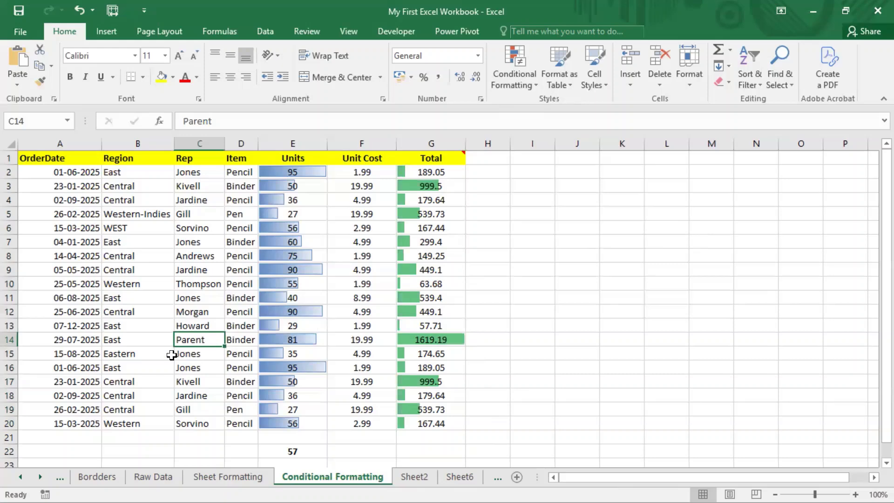
{"action": "left_click", "coordinate": [239, 340]}
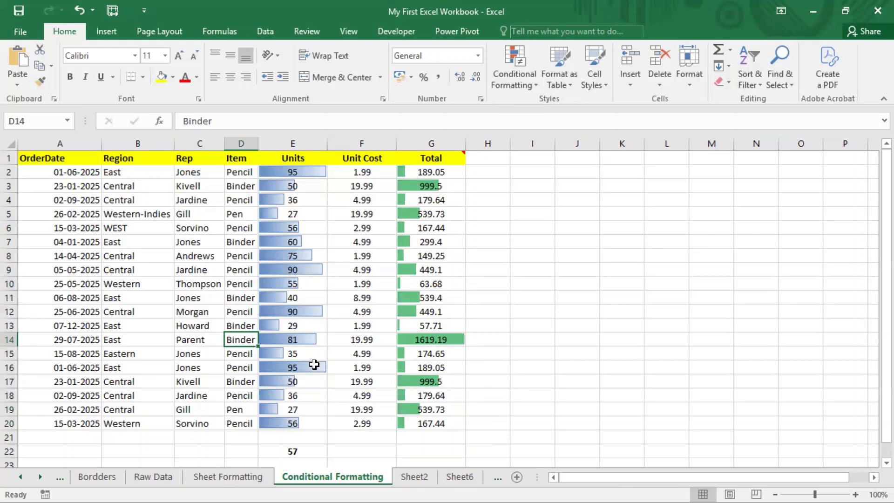
{"action": "left_click", "coordinate": [423, 342]}
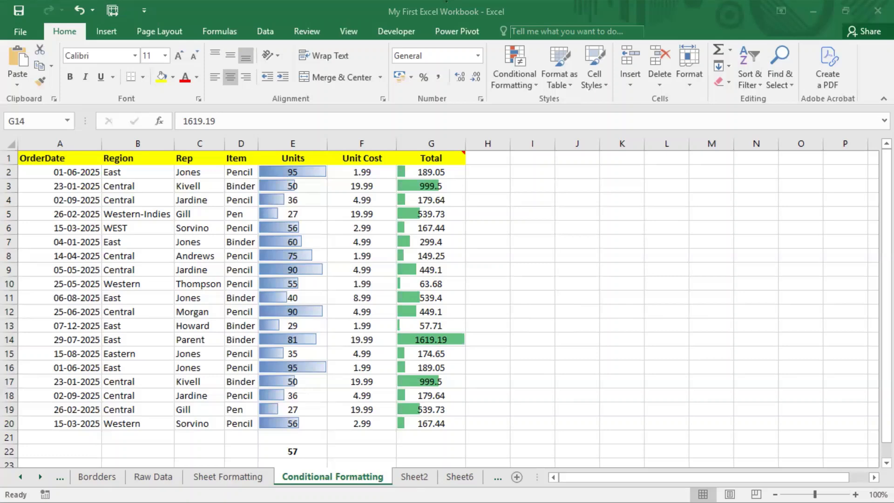
{"action": "left_click", "coordinate": [365, 284]}
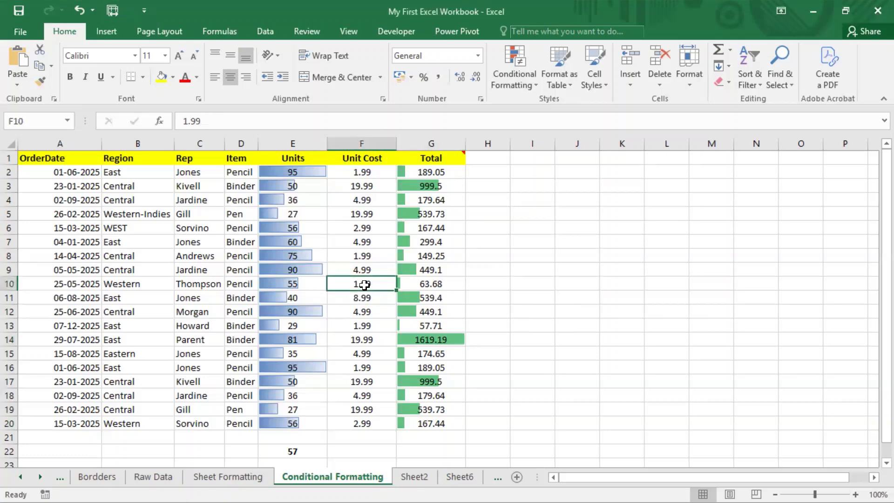
Step: Select Unit Cost F2:F20 and open a new data bar rule via More Rules
{"action": "left_click_drag", "start_coordinate": [365, 171], "coordinate": [364, 422]}
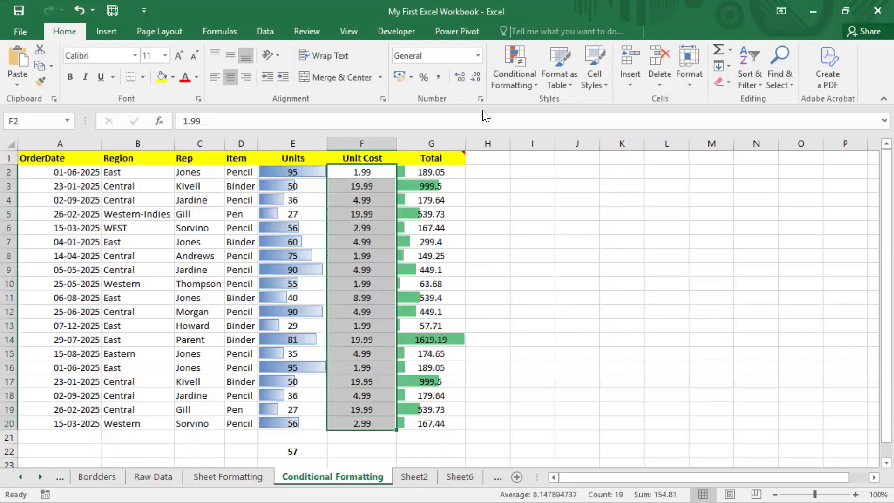
{"action": "left_click", "coordinate": [515, 82]}
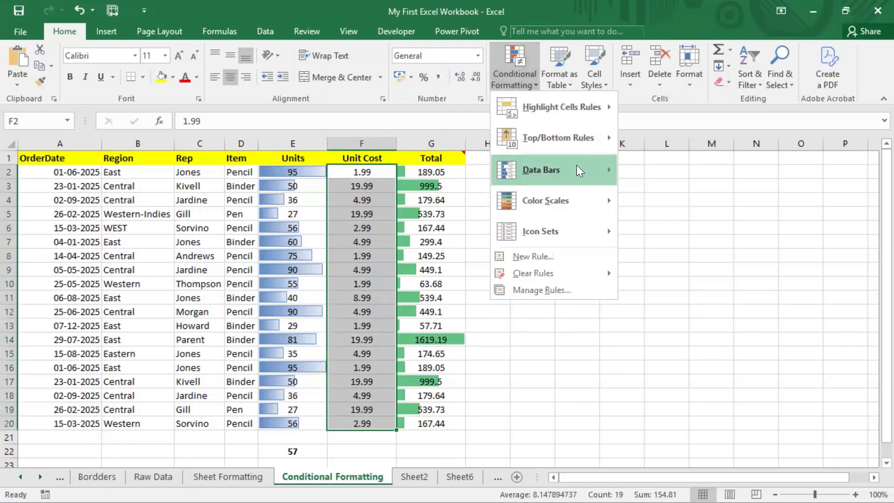
{"action": "mouse_move", "coordinate": [579, 171]}
{"action": "left_click", "coordinate": [683, 309]}
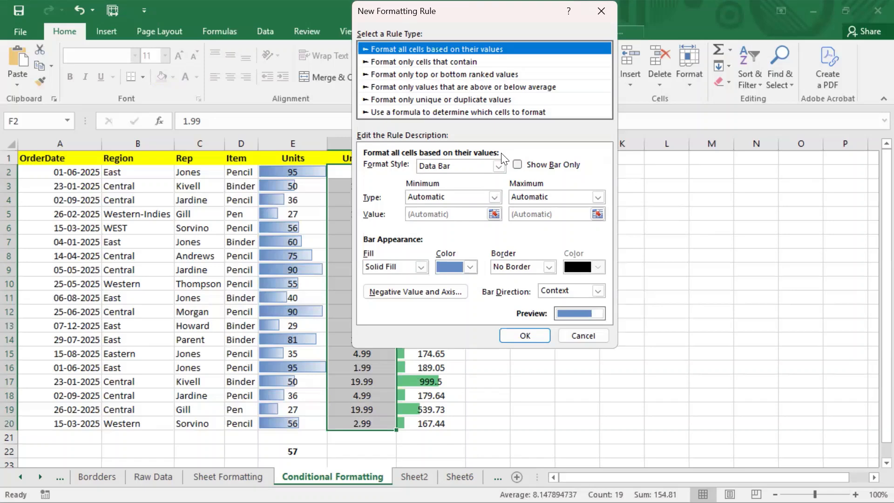
Step: Keep the minimum at Automatic and move the rule dialog left to reveal Unit Cost
{"action": "left_click", "coordinate": [459, 197]}
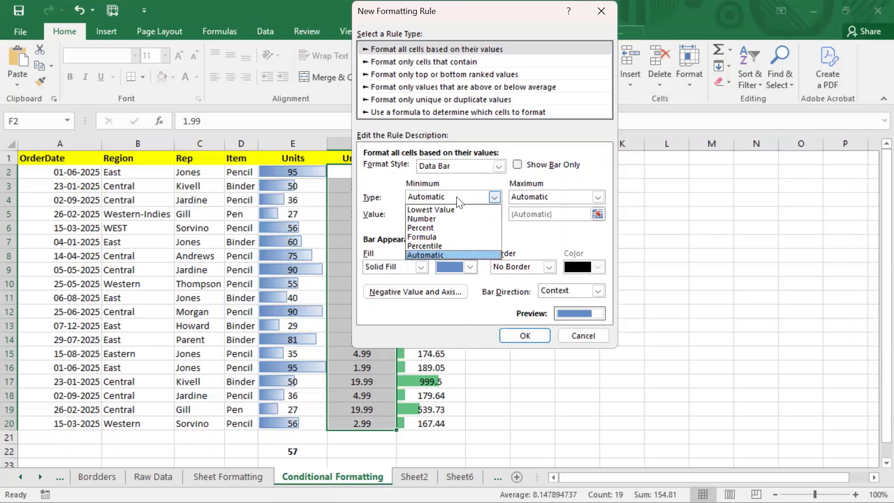
{"action": "left_click", "coordinate": [459, 201]}
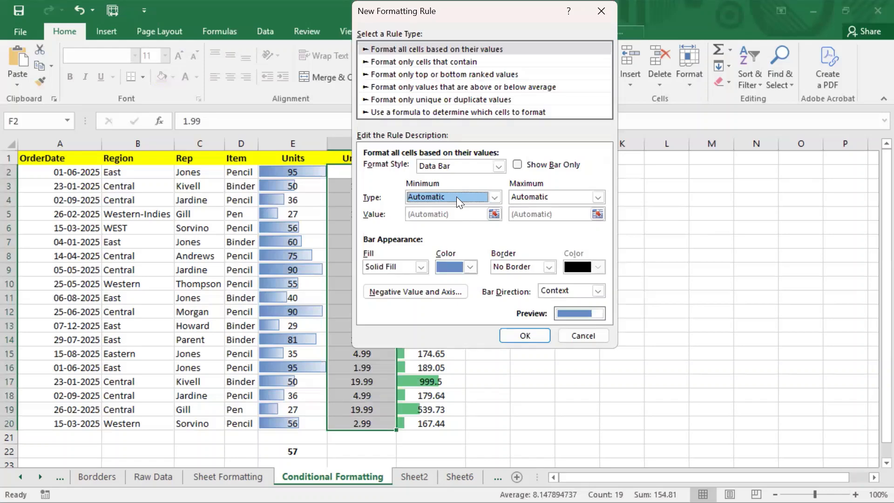
{"action": "left_click", "coordinate": [486, 4]}
{"action": "left_click_drag", "start_coordinate": [406, 19], "coordinate": [94, 39]}
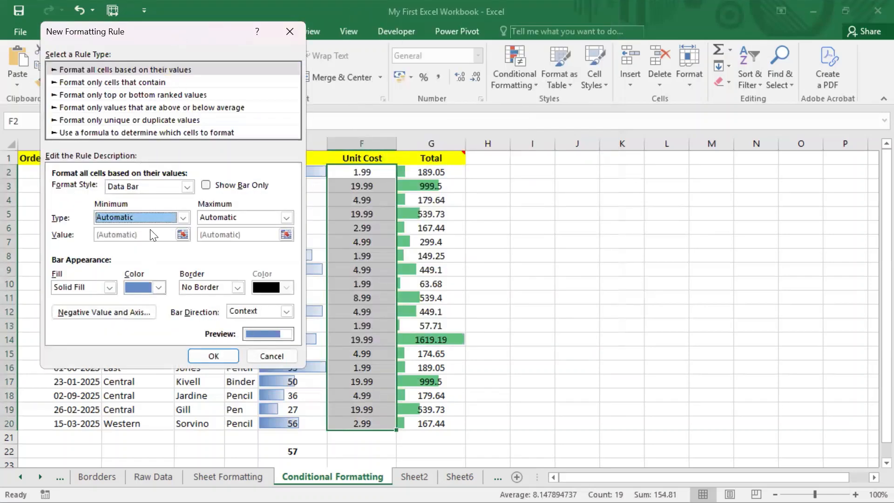
Step: Set the bar fill colour to light peach and keep the bar direction as Context
{"action": "left_click", "coordinate": [148, 289]}
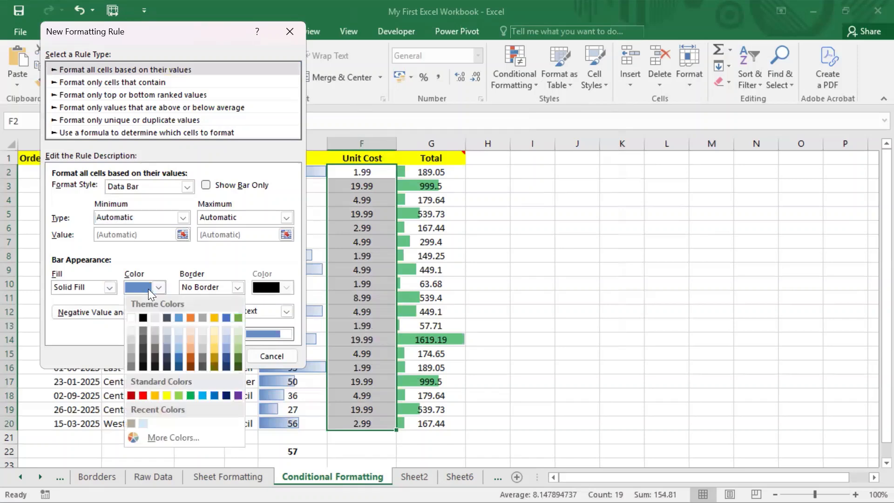
{"action": "left_click", "coordinate": [191, 338]}
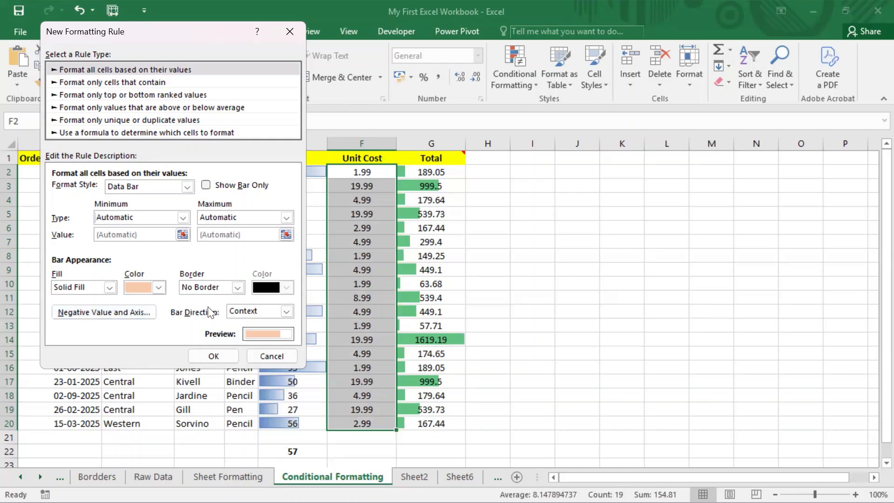
{"action": "left_click", "coordinate": [287, 310]}
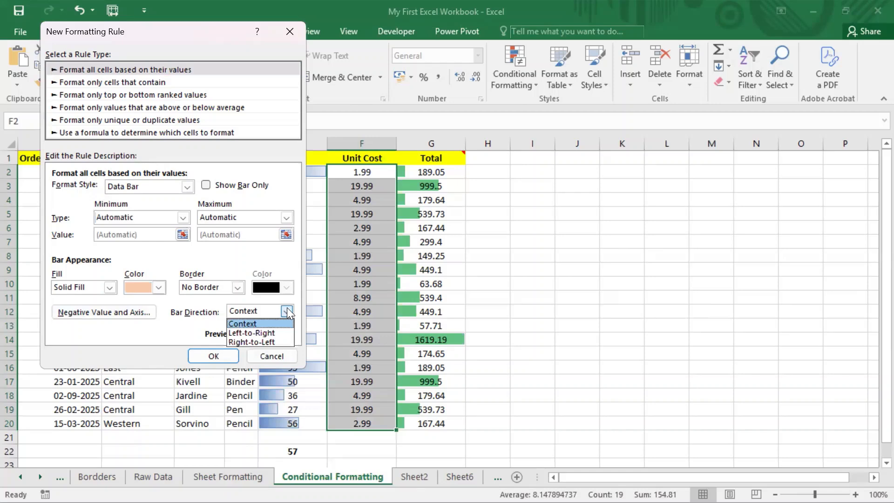
{"action": "left_click", "coordinate": [287, 311]}
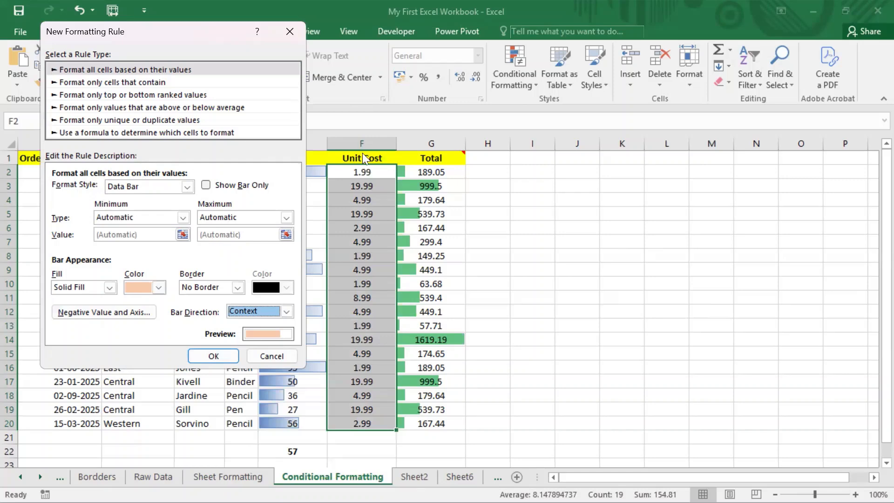
{"action": "left_click", "coordinate": [221, 358]}
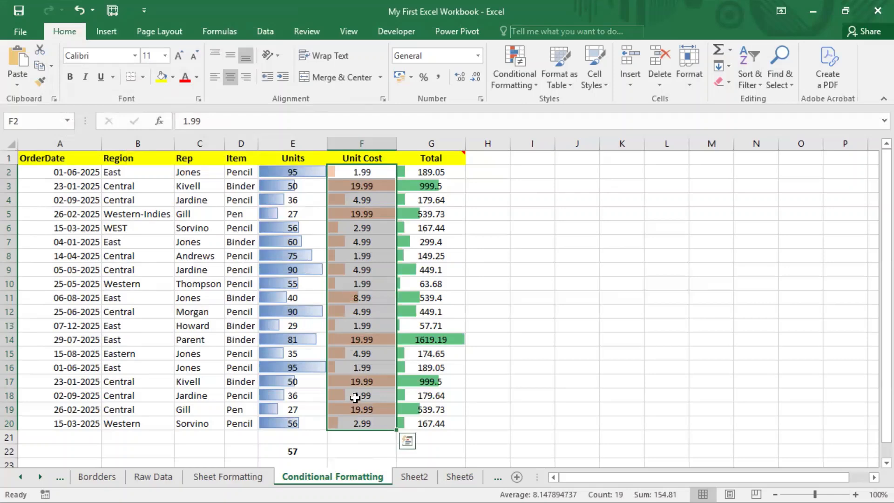
{"action": "left_click", "coordinate": [446, 1]}
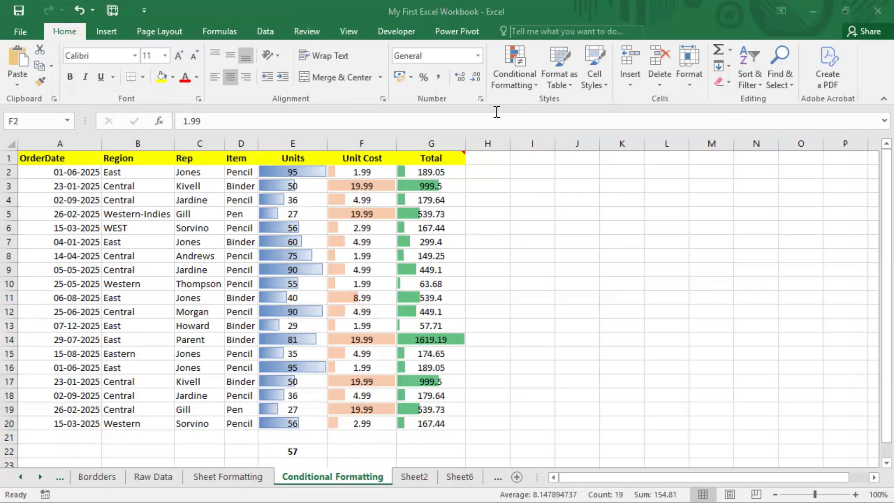
{"action": "left_click", "coordinate": [372, 175]}
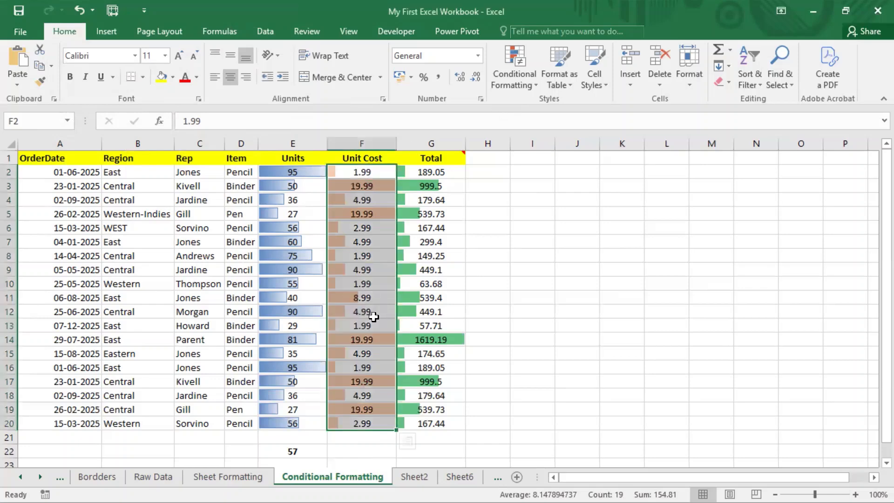
Step: Edit the Unit Cost data bar rule to Show Bar Only and apply the change
{"action": "left_click", "coordinate": [527, 79]}
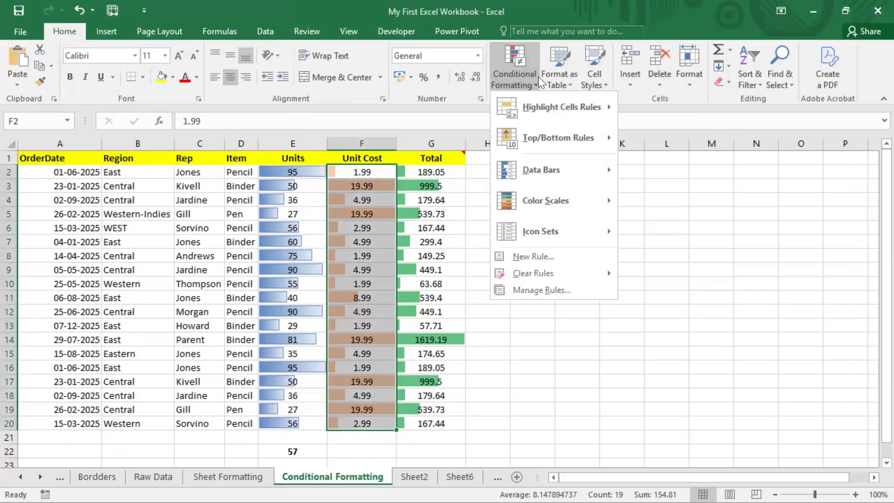
{"action": "left_click", "coordinate": [538, 290]}
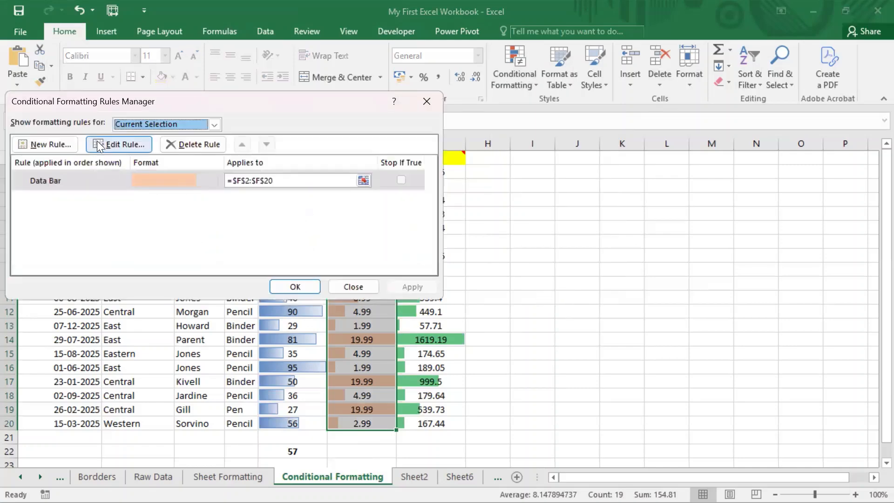
{"action": "left_click", "coordinate": [118, 144]}
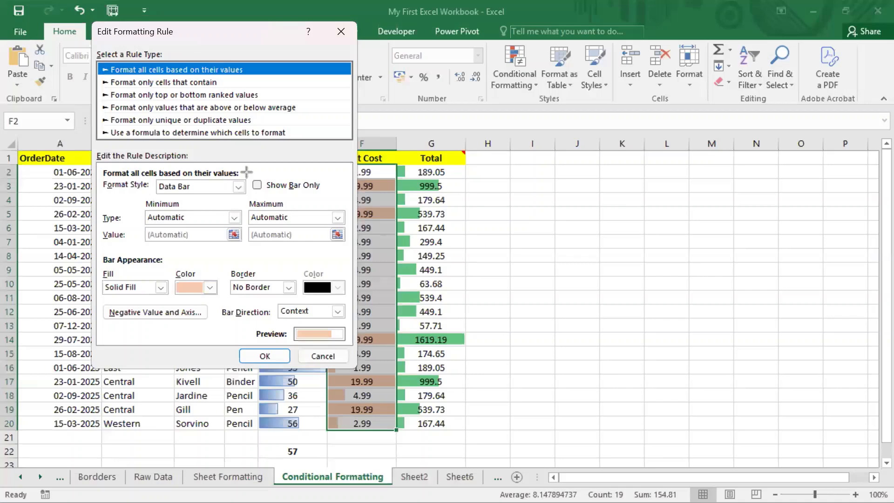
{"action": "left_click_drag", "start_coordinate": [247, 172], "coordinate": [334, 199]}
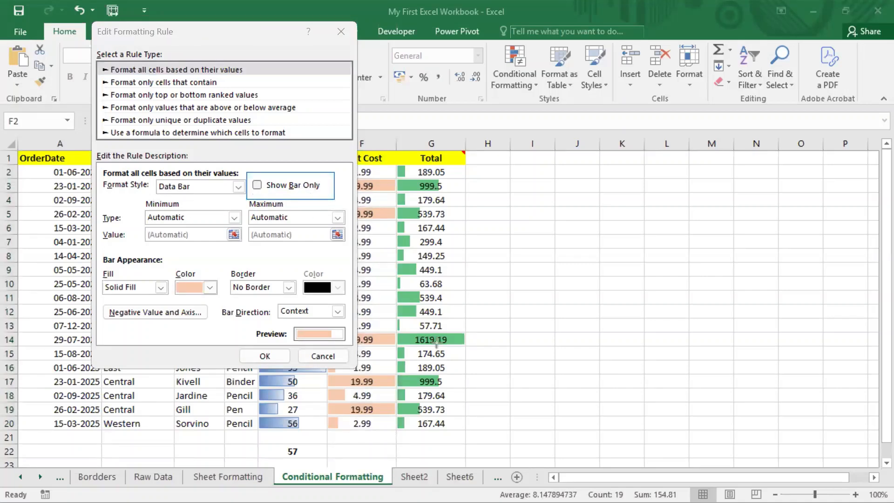
{"action": "left_click", "coordinate": [257, 185]}
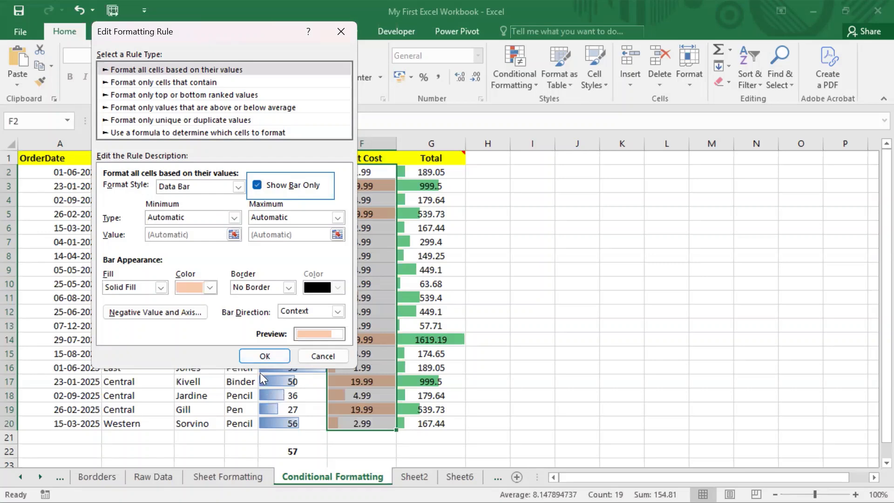
{"action": "left_click", "coordinate": [267, 355]}
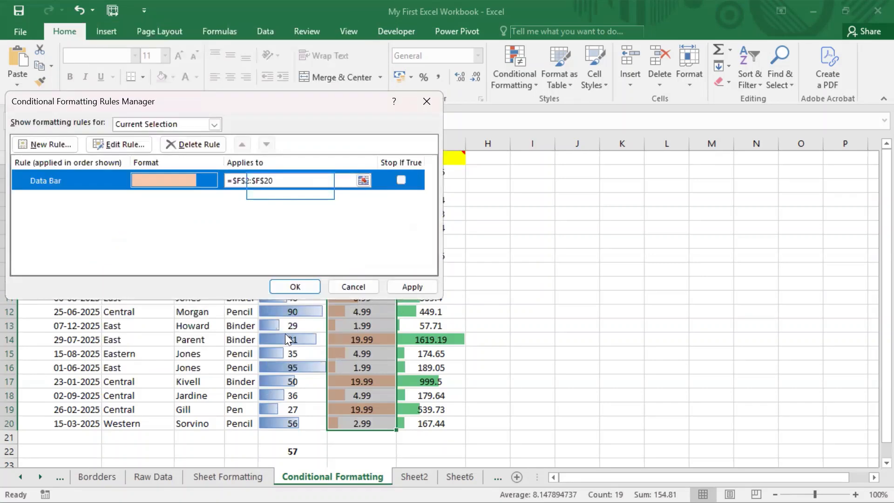
{"action": "left_click", "coordinate": [397, 286]}
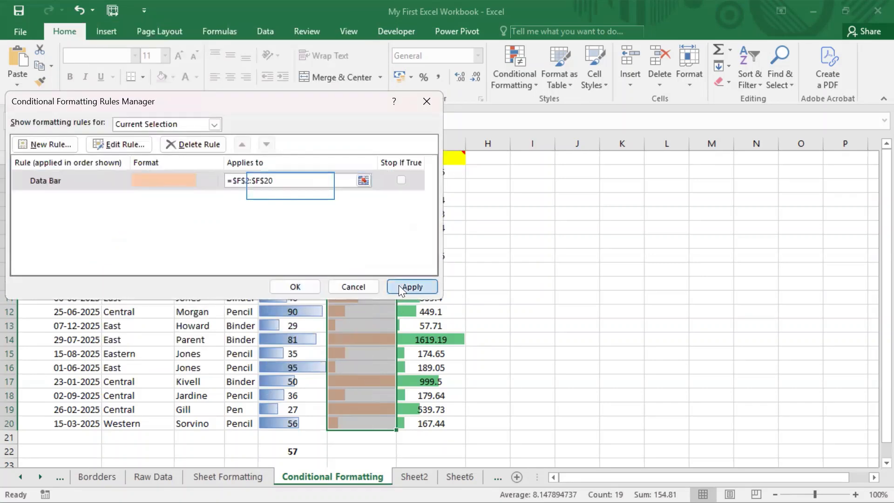
Step: Close the rules manager and confirm Unit Cost cells still hold values, e.g. F10 = 1.99
{"action": "left_click", "coordinate": [299, 284]}
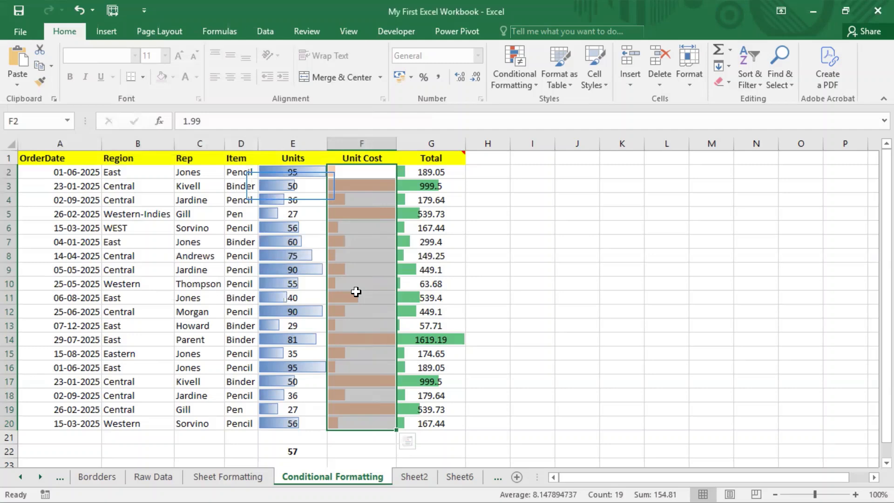
{"action": "left_click", "coordinate": [359, 189]}
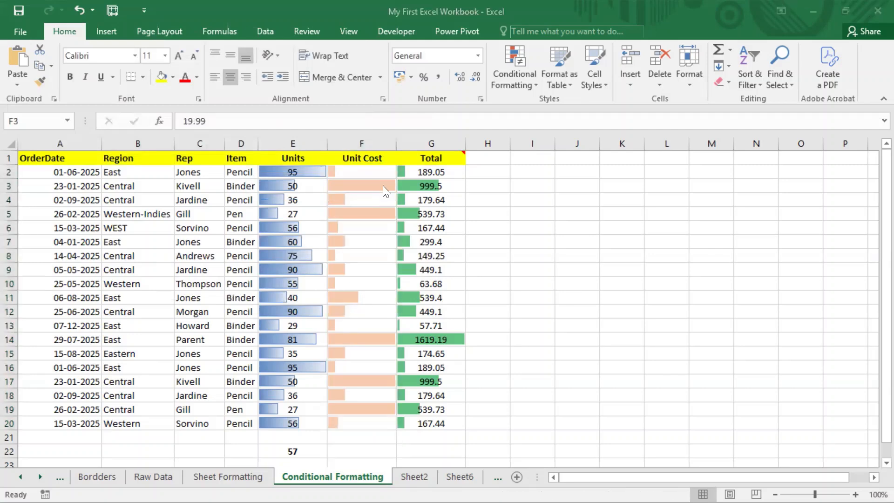
{"action": "left_click", "coordinate": [365, 367]}
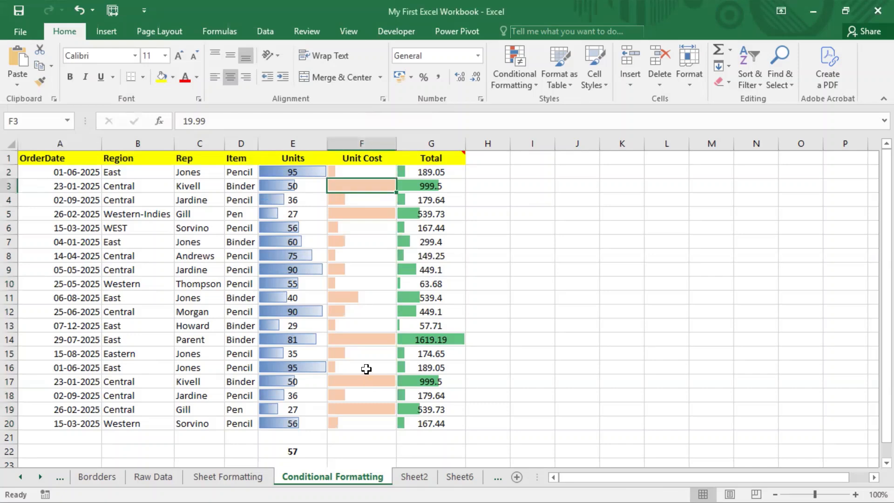
{"action": "left_click", "coordinate": [362, 308]}
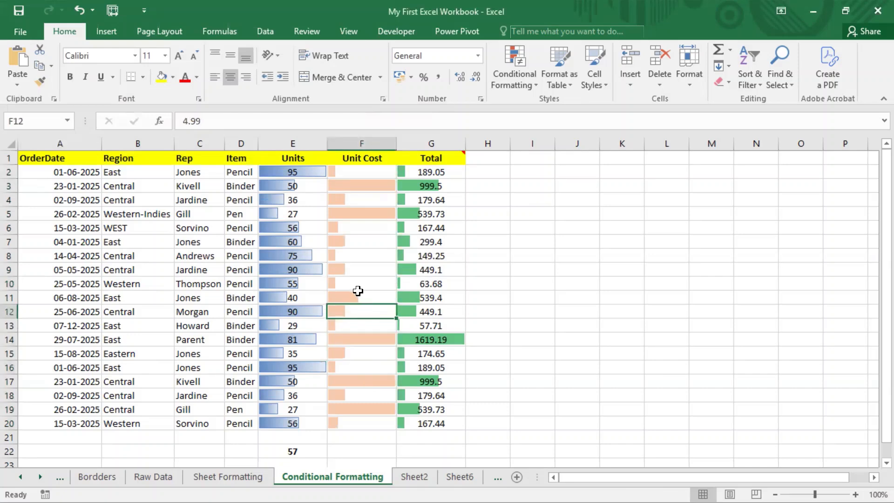
{"action": "left_click", "coordinate": [358, 283]}
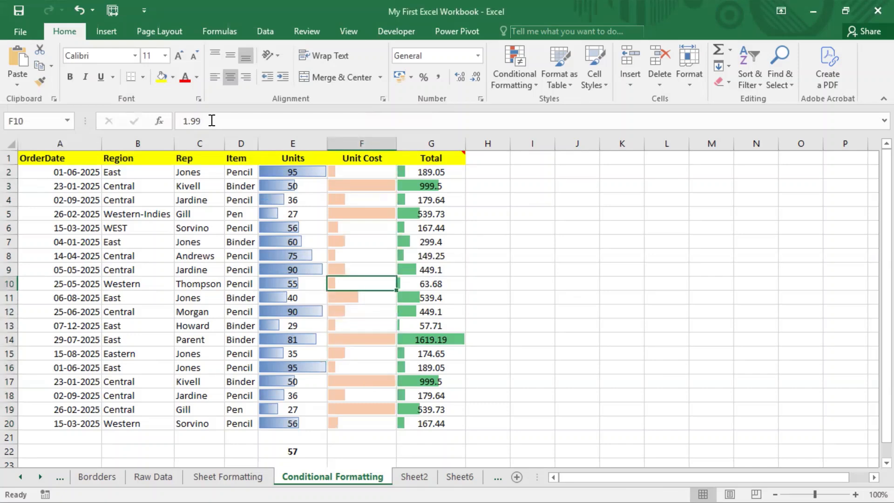
{"action": "left_click_drag", "start_coordinate": [209, 121], "coordinate": [174, 117]}
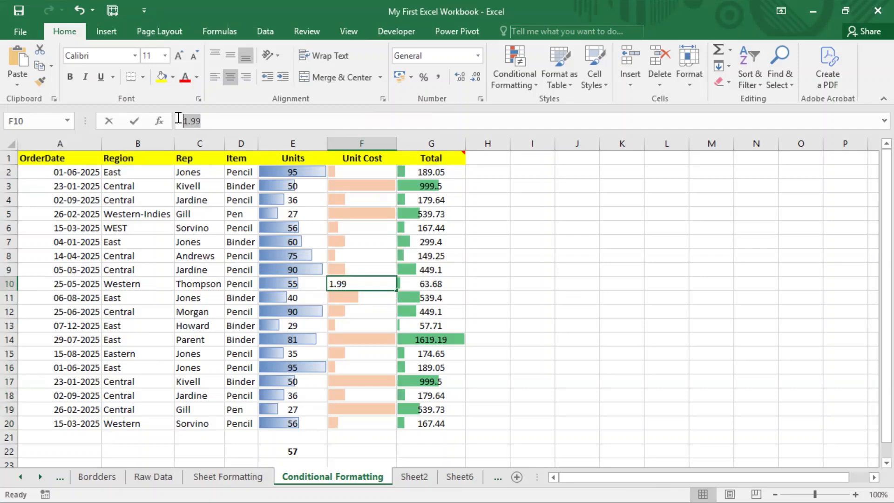
{"action": "left_click", "coordinate": [375, 339]}
Step: Reselect the Unit Cost cells F2:F20
{"action": "left_click", "coordinate": [371, 432]}
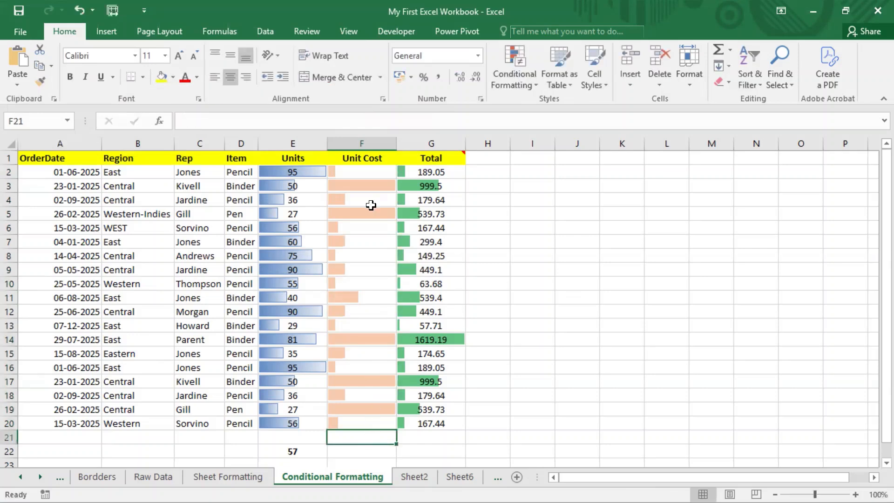
{"action": "left_click_drag", "start_coordinate": [367, 172], "coordinate": [373, 422]}
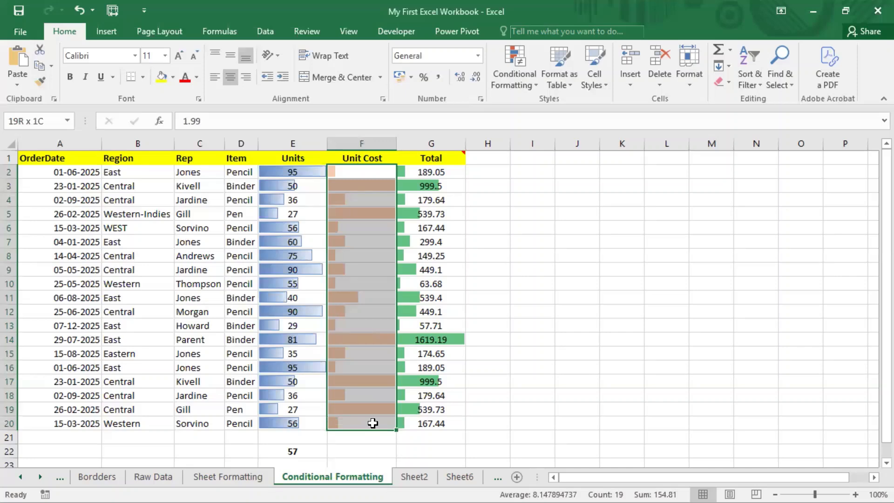
{"action": "left_click_drag", "start_coordinate": [373, 423], "coordinate": [372, 422]}
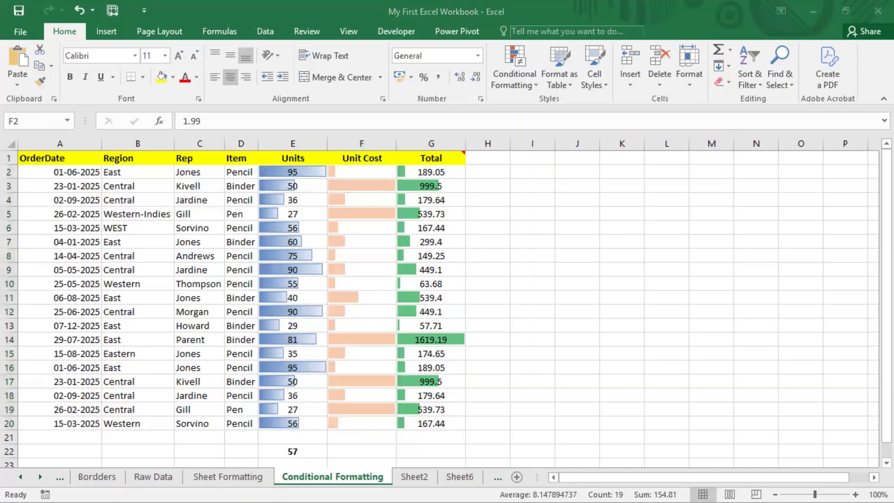